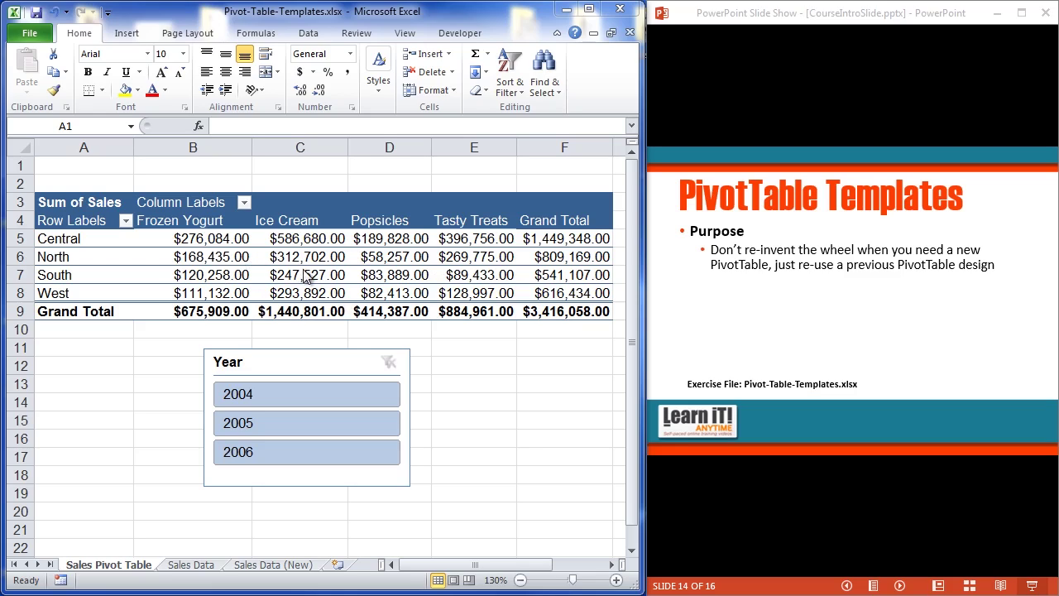
# Show the pivot table's Field List to see its Region, Type and Sum of Sales fields
pyautogui.click(221, 263)
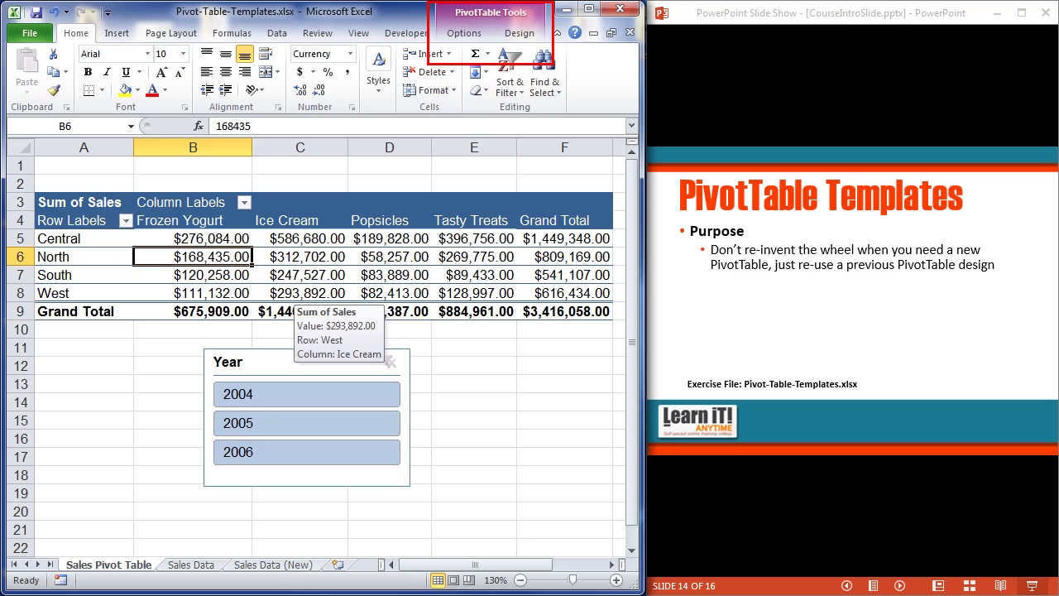
pyautogui.click(464, 34)
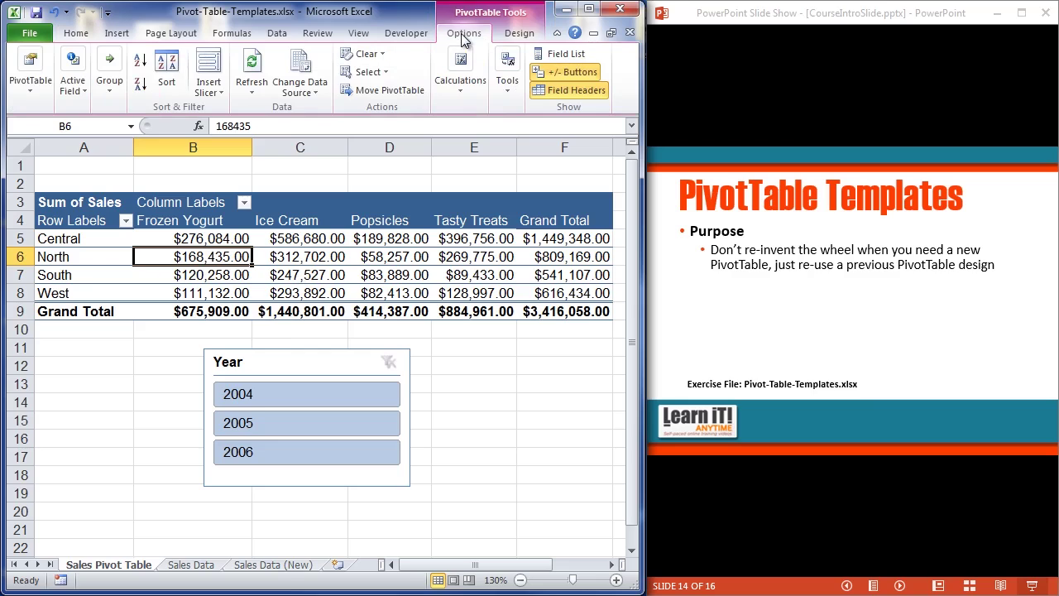
pyautogui.click(555, 55)
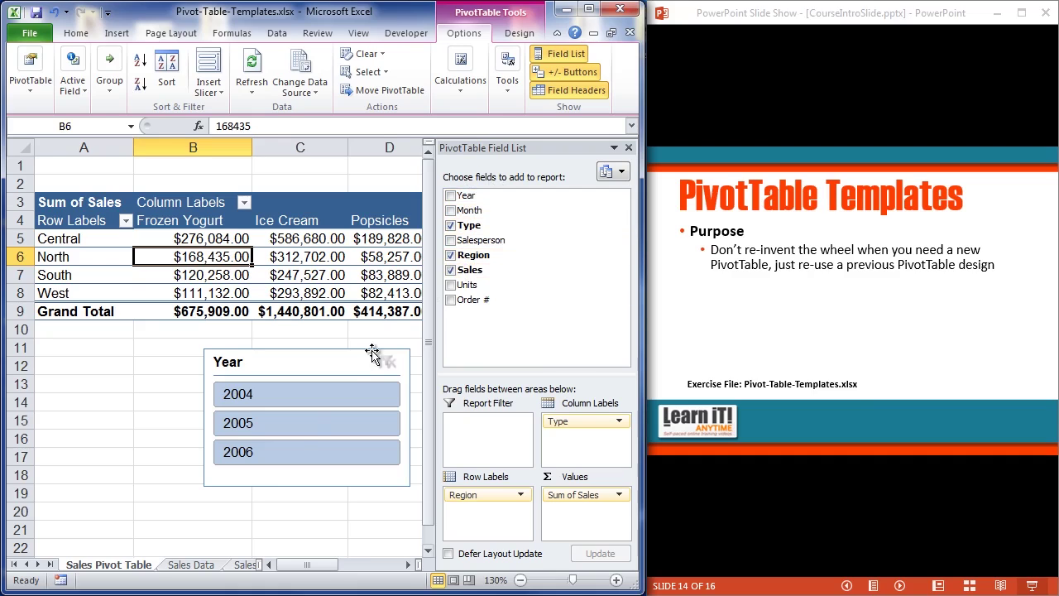
# Switch to the Sales Data sheet and look over the 2004 rows
pyautogui.click(182, 568)
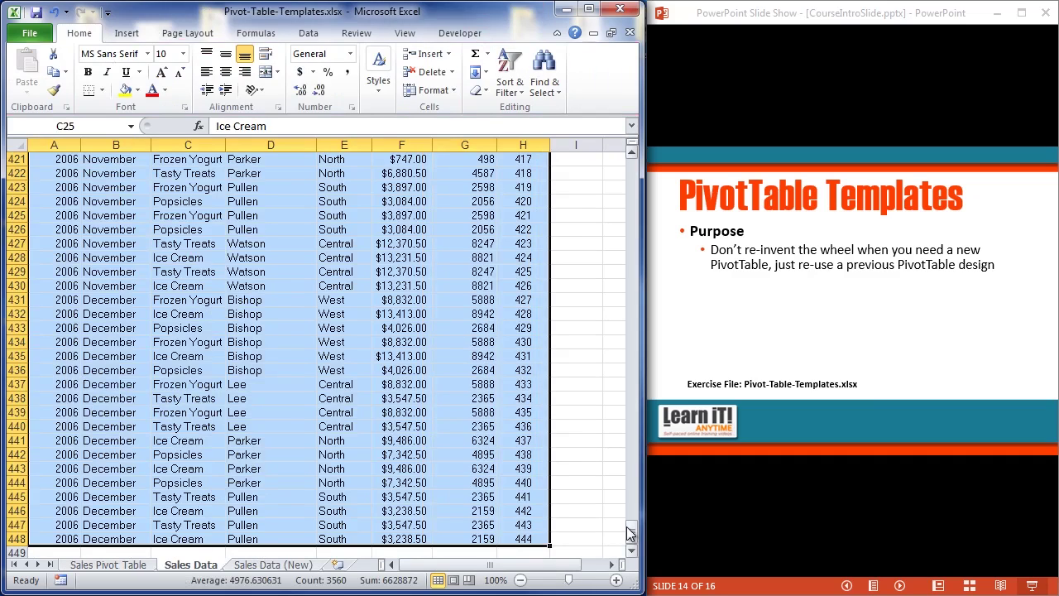
pyautogui.moveTo(632, 532); pyautogui.dragTo(624, 157)
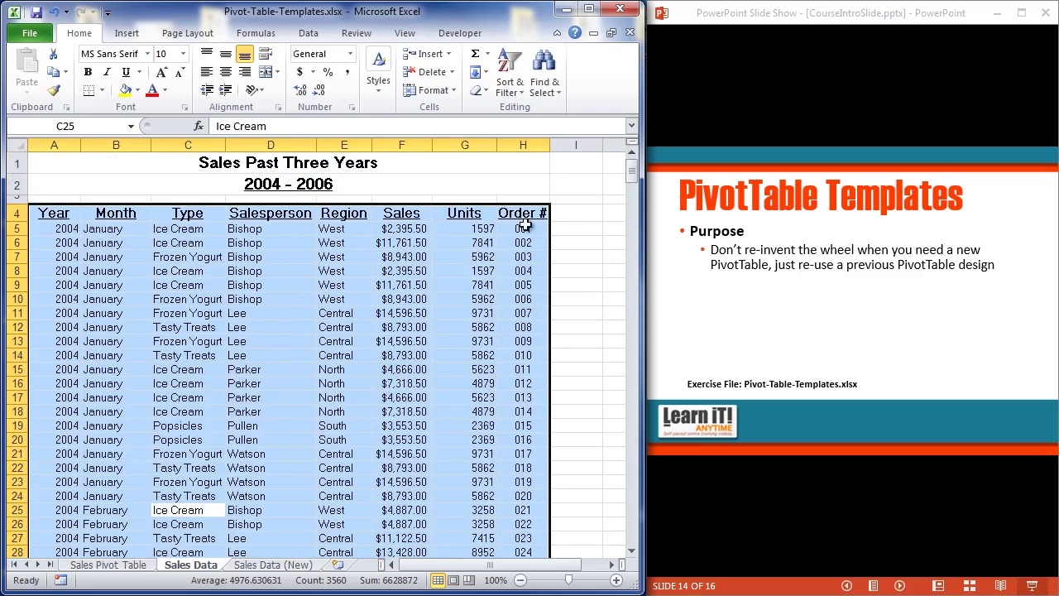
pyautogui.click(50, 231)
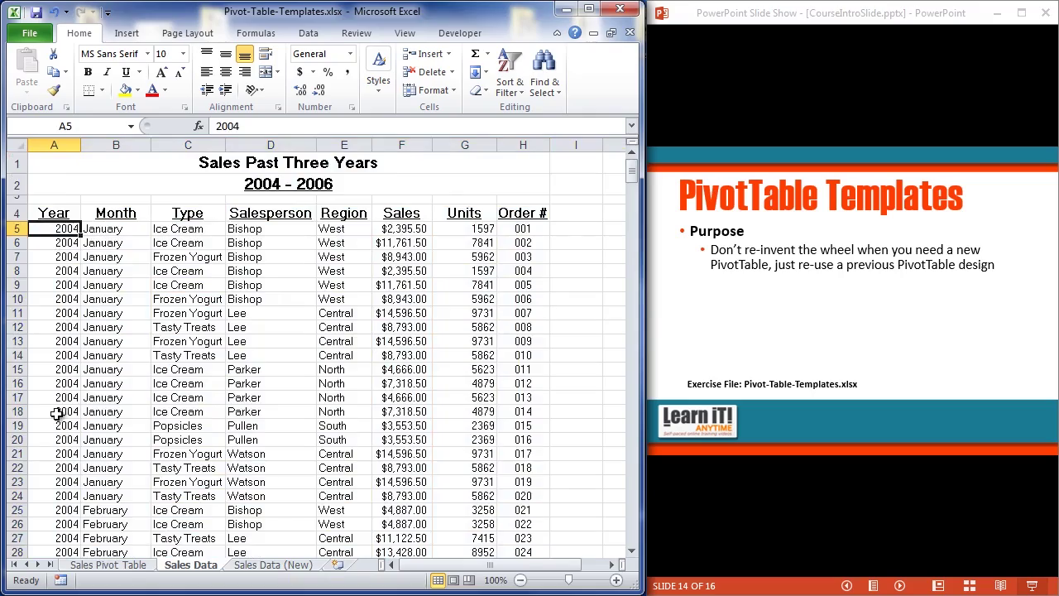
pyautogui.scroll(-20, 56, 418)
pyautogui.scroll(-20, 57, 420)
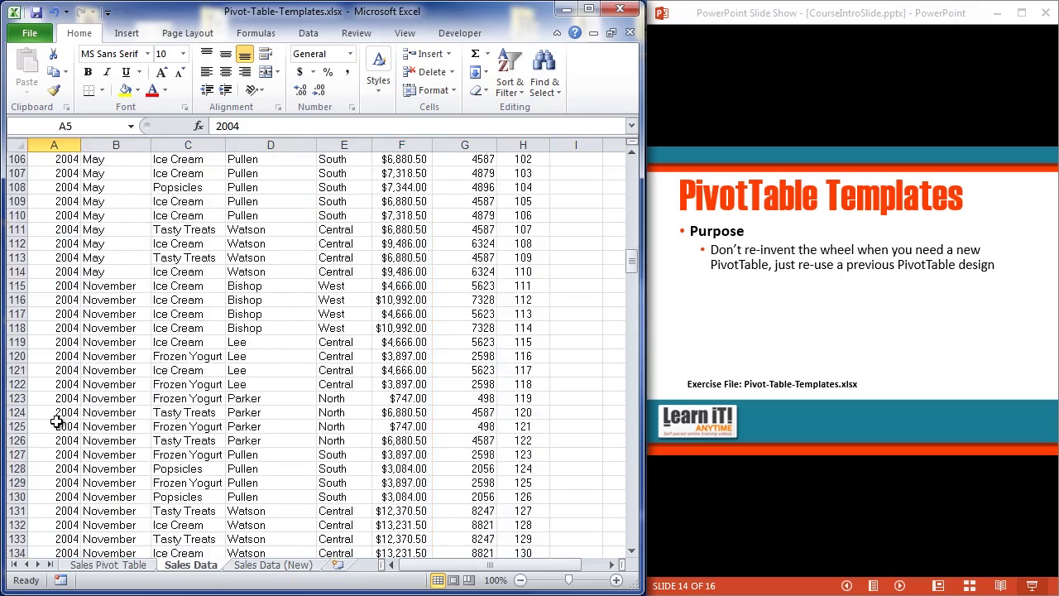
# Scroll through the 2005 and 2006 rows, then go back to the Sales Pivot Table sheet
pyautogui.click(58, 384)
pyautogui.scroll(-20, 60, 389)
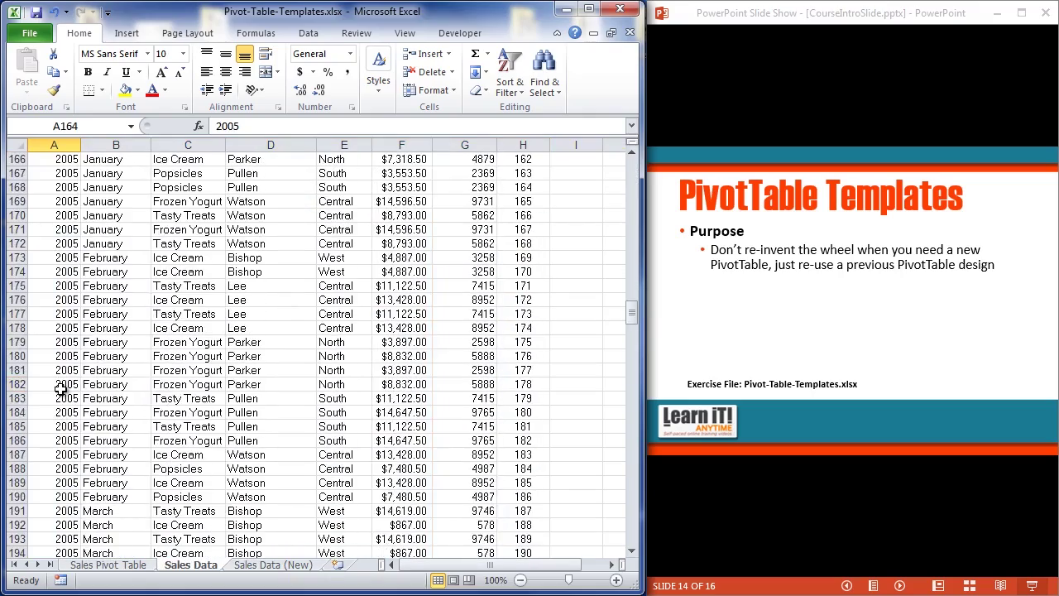
pyautogui.scroll(-20, 60, 389)
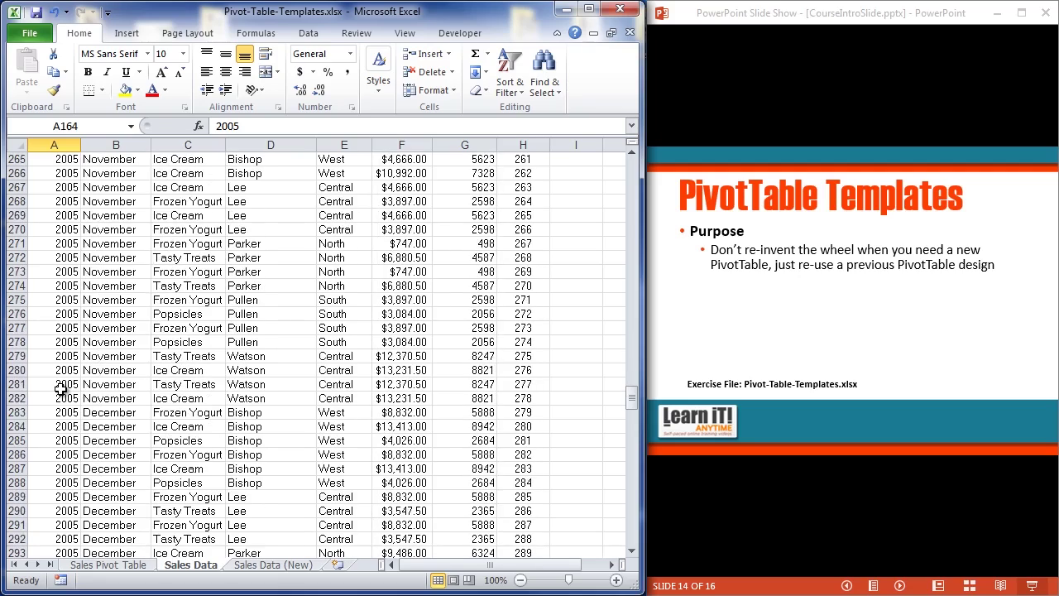
pyautogui.click(67, 400)
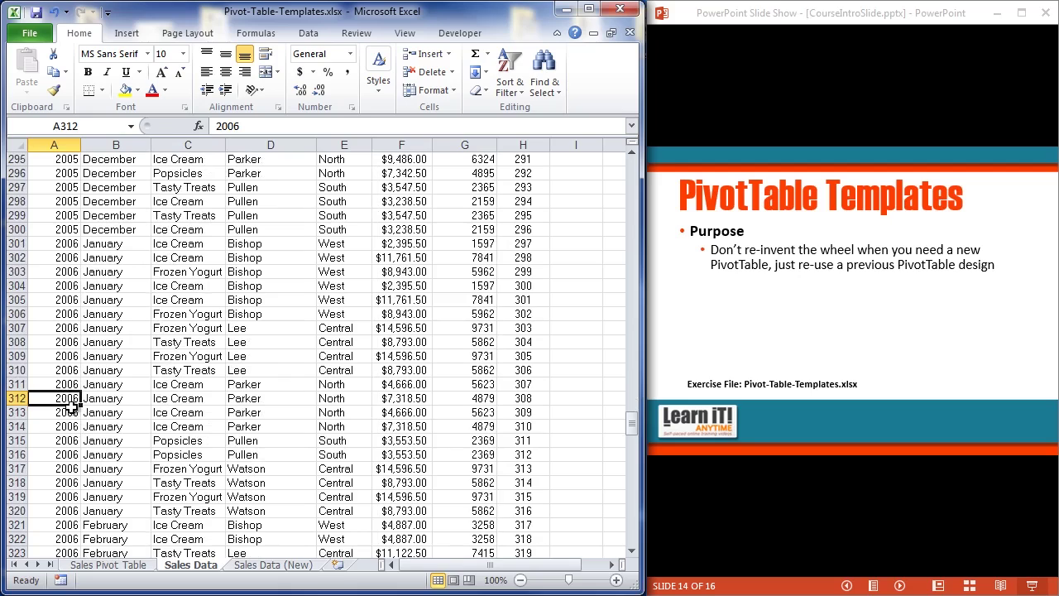
pyautogui.click(100, 567)
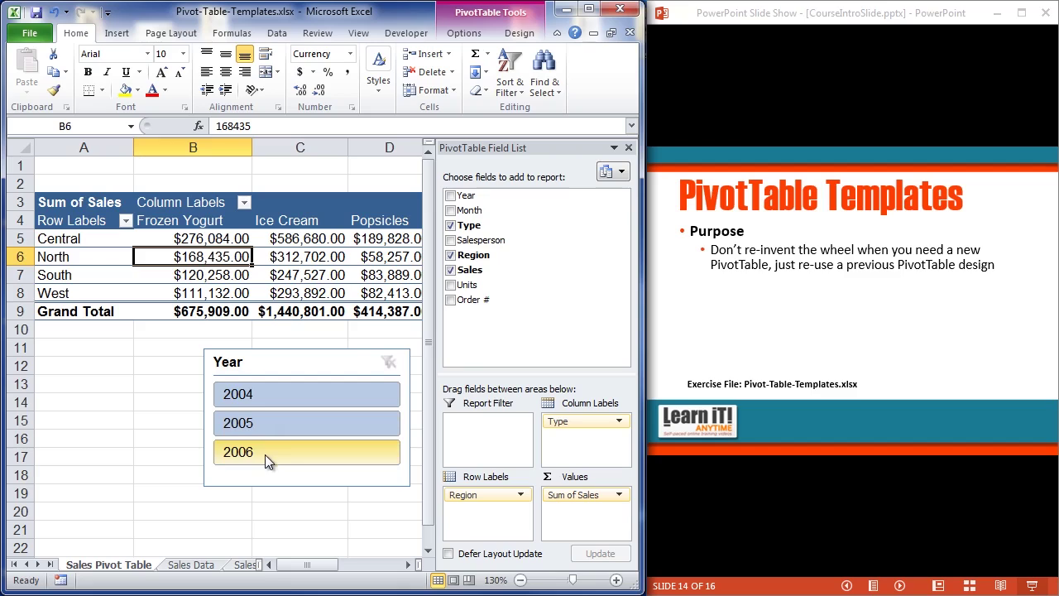
# Close the PivotTable Field List pane
pyautogui.click(281, 294)
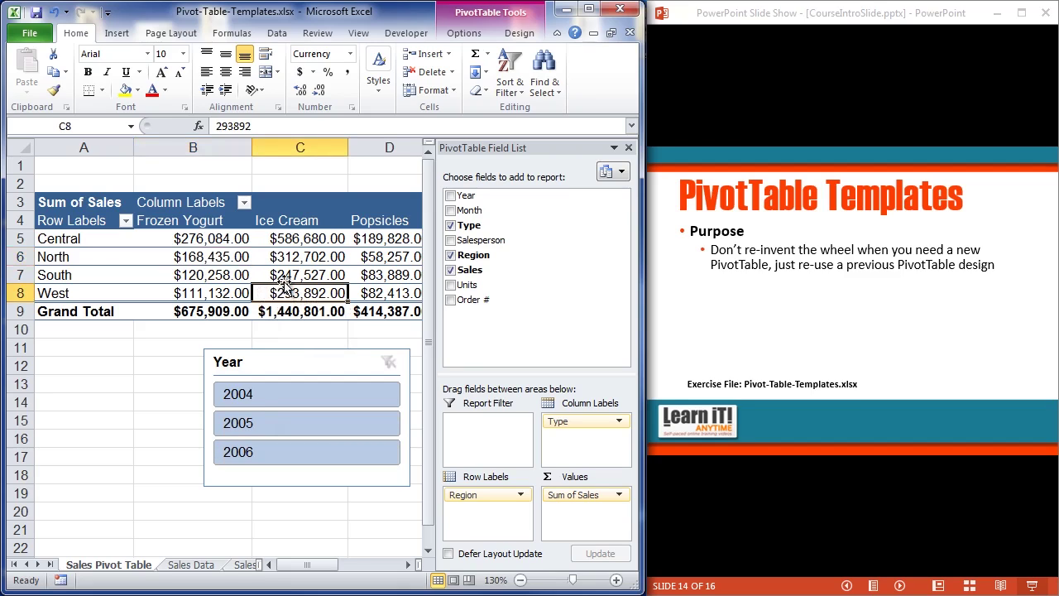
pyautogui.click(629, 149)
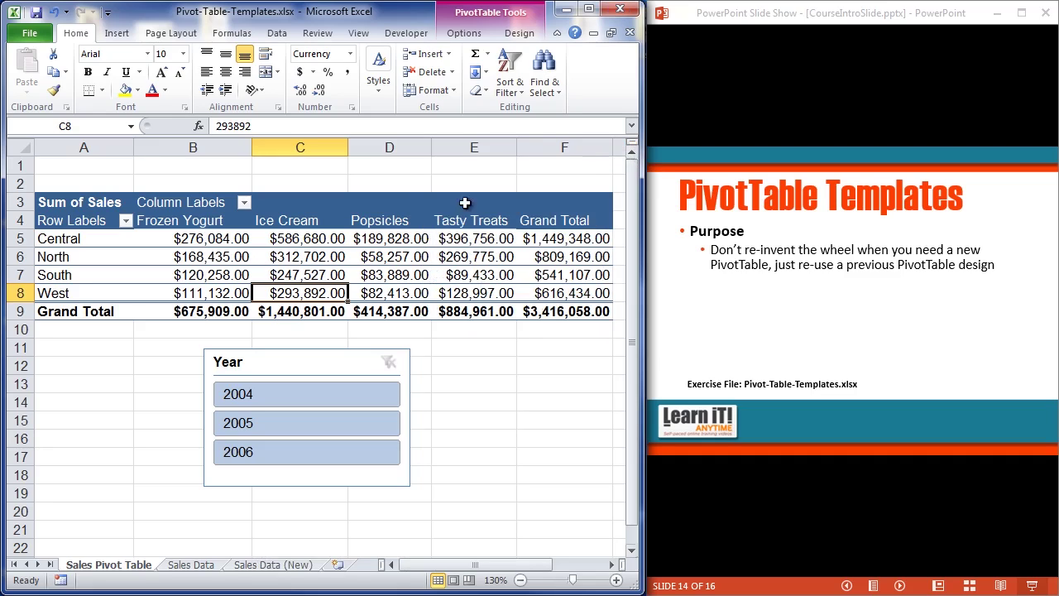
pyautogui.click(221, 272)
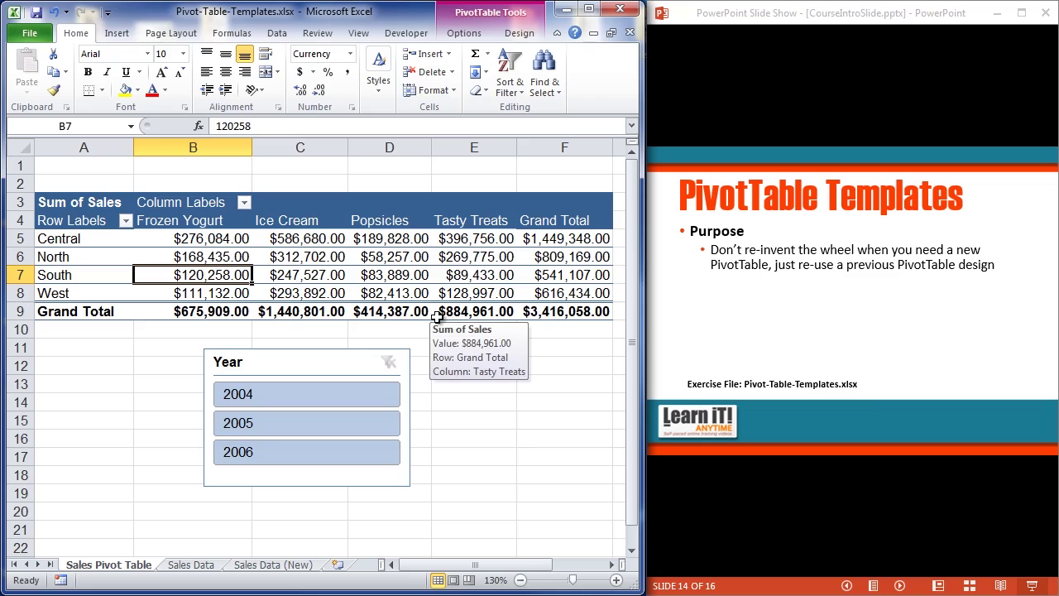
# Move the Year slicer under columns A–B, try 2004, 2005 and 2006, then clear the filter
pyautogui.moveTo(257, 370); pyautogui.dragTo(120, 354)
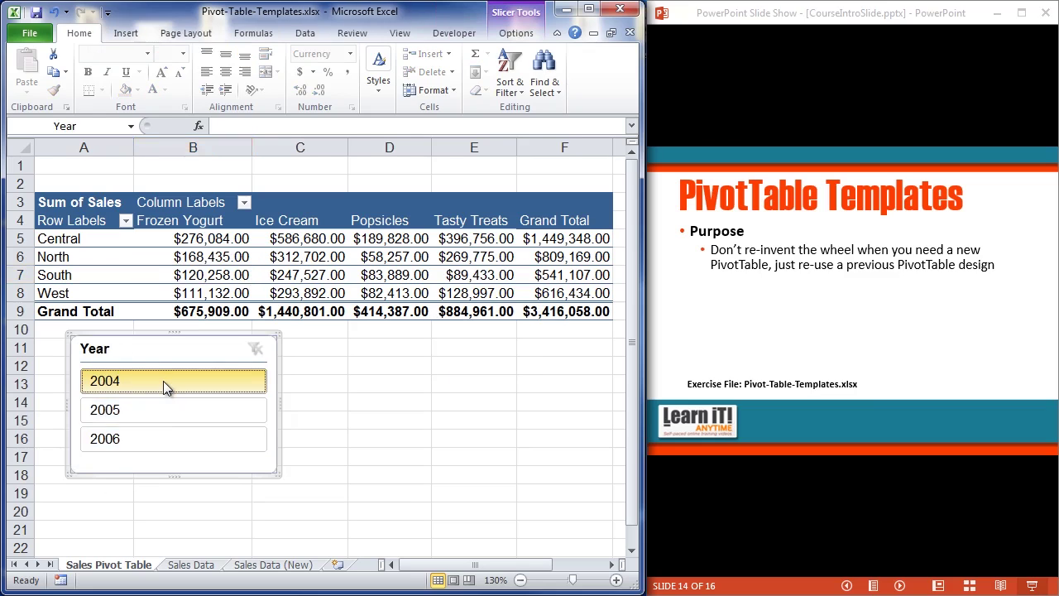
pyautogui.click(163, 381)
pyautogui.click(170, 414)
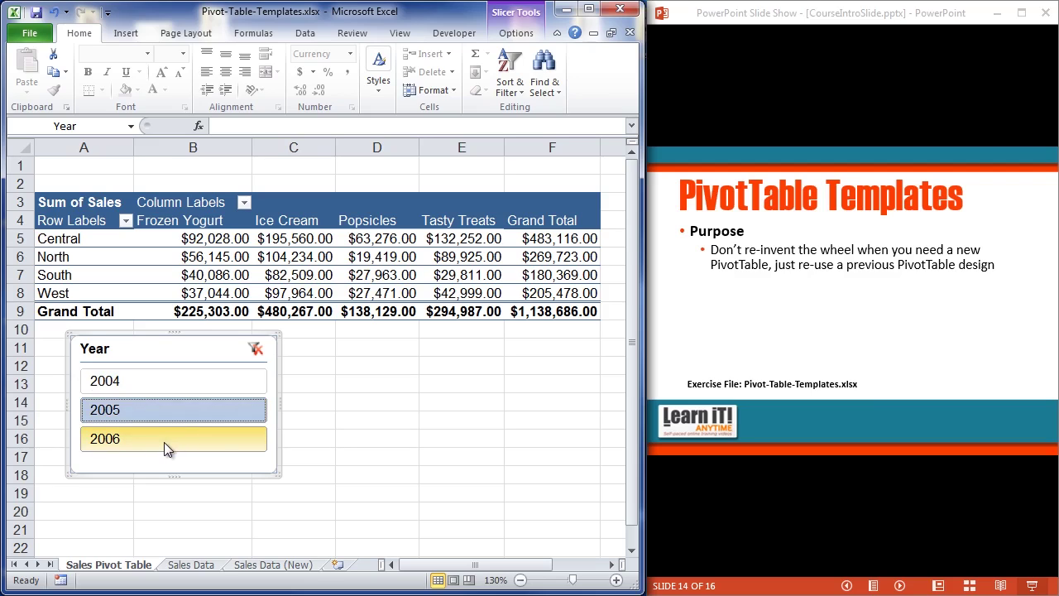
pyautogui.click(163, 442)
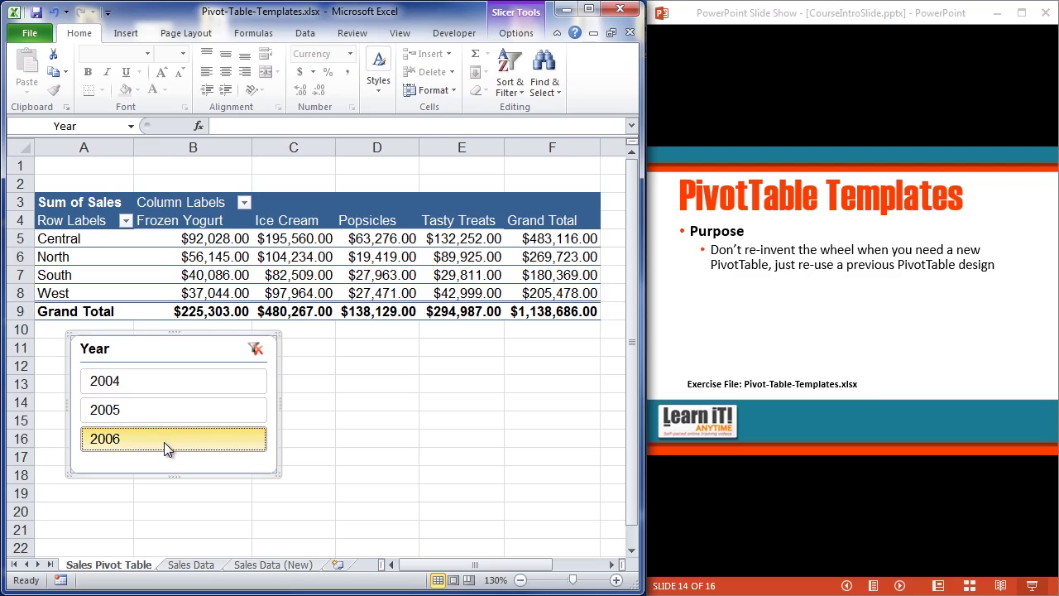
pyautogui.click(254, 349)
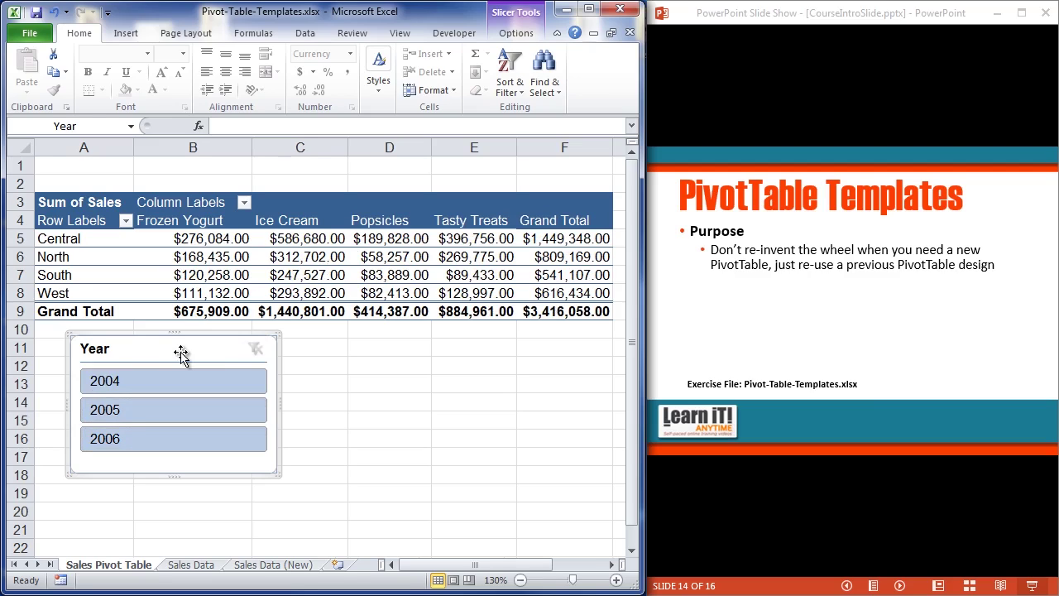
pyautogui.click(273, 565)
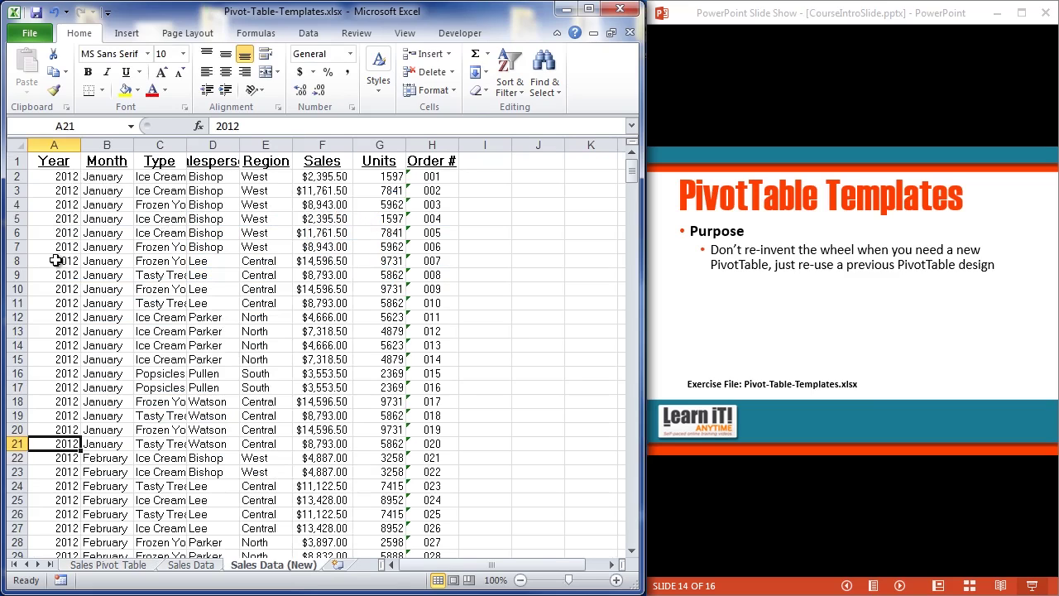
pyautogui.scroll(-14, 61, 433)
pyautogui.scroll(-20, 61, 433)
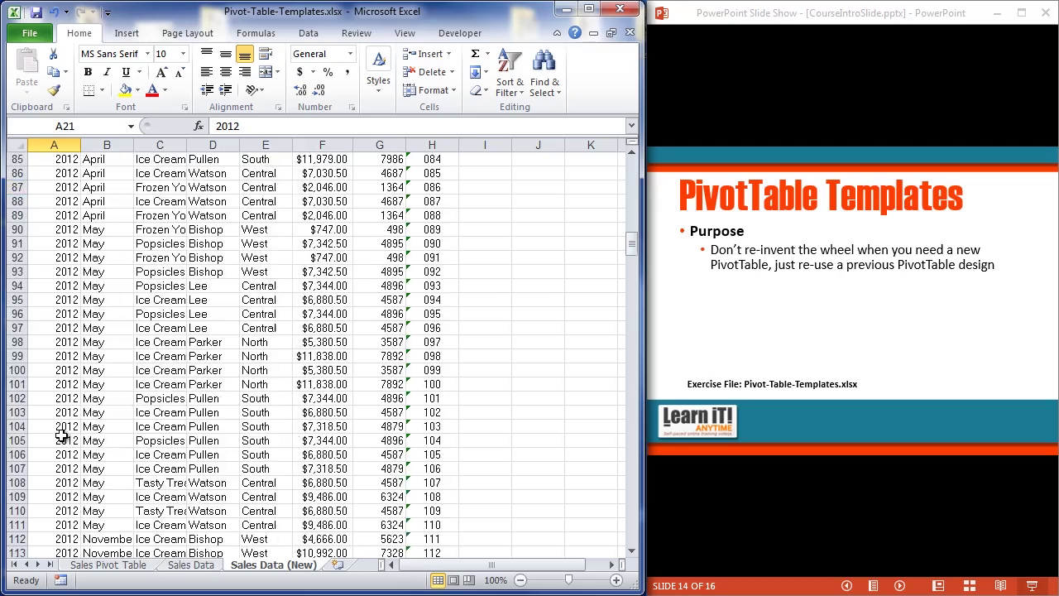
pyautogui.click(62, 430)
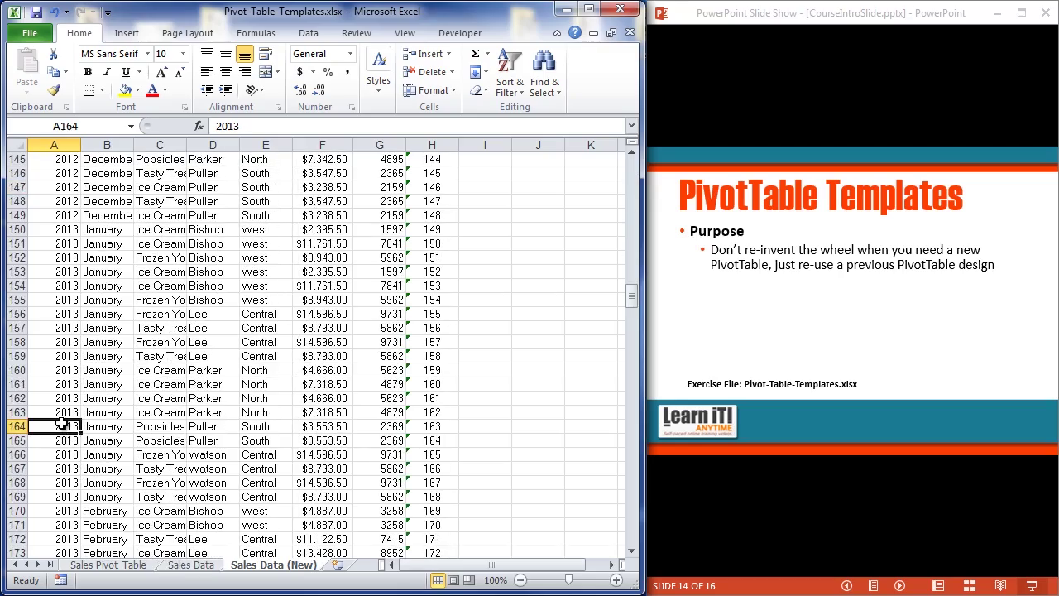
pyautogui.scroll(-20, 61, 424)
pyautogui.scroll(-20, 60, 416)
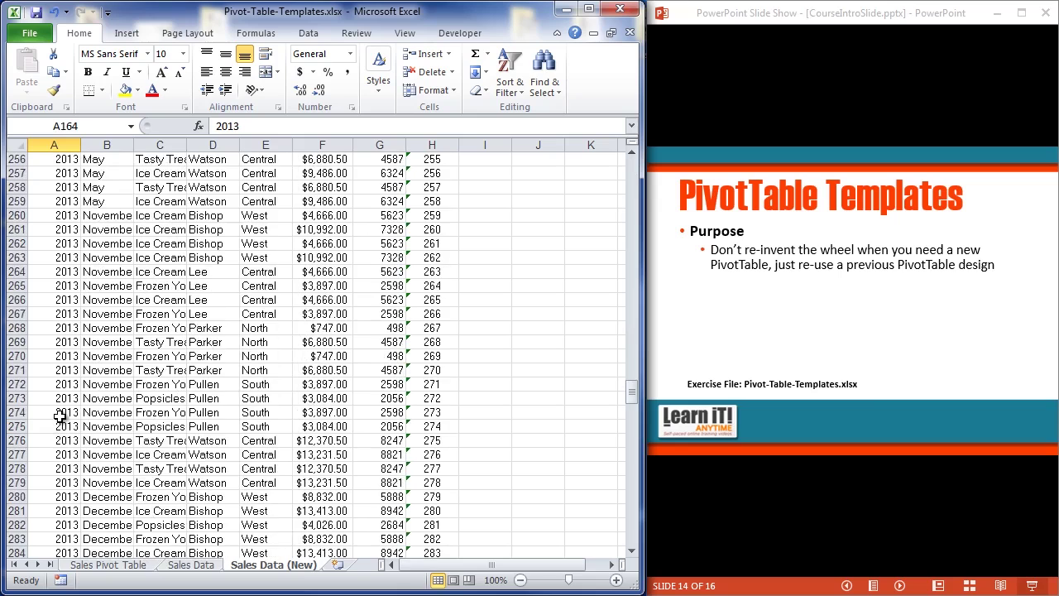
pyautogui.click(59, 414)
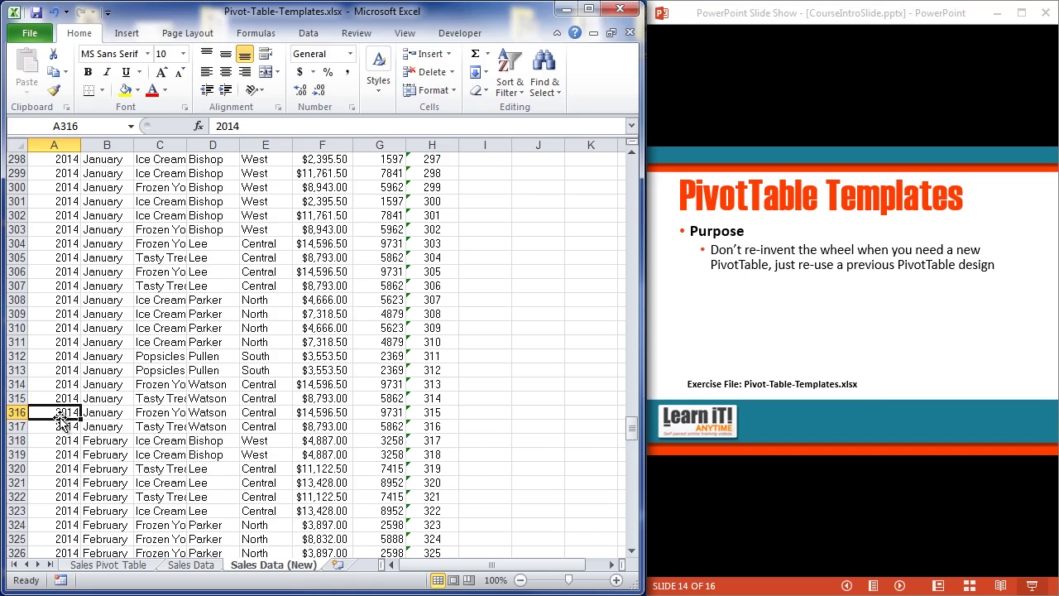
pyautogui.click(115, 567)
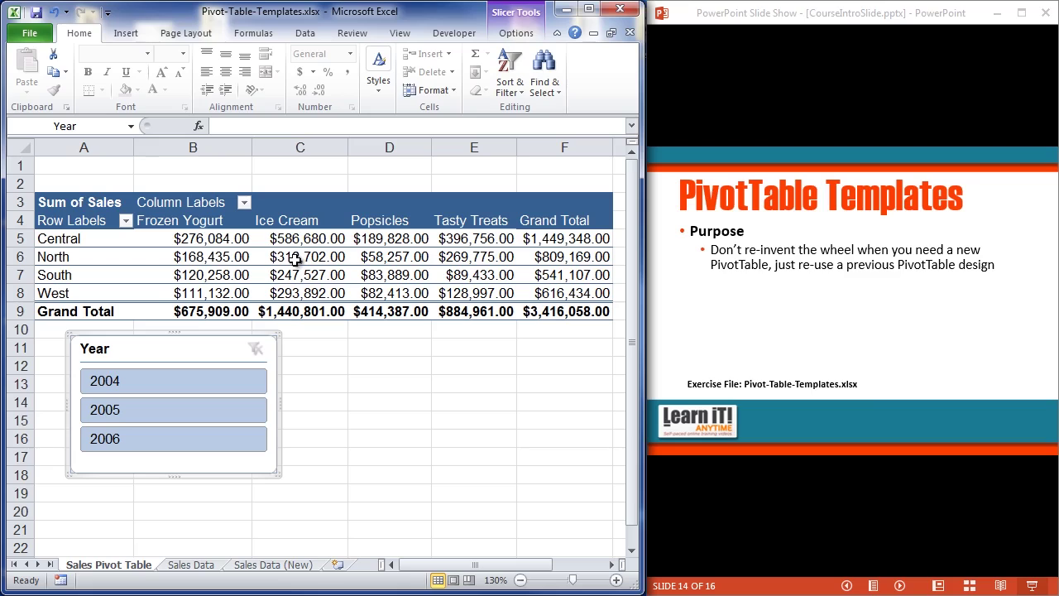
# Select a pivot table cell and open the Change Data Source dropdown in PivotTable Tools Options
pyautogui.moveTo(296, 259)
pyautogui.click(309, 280)
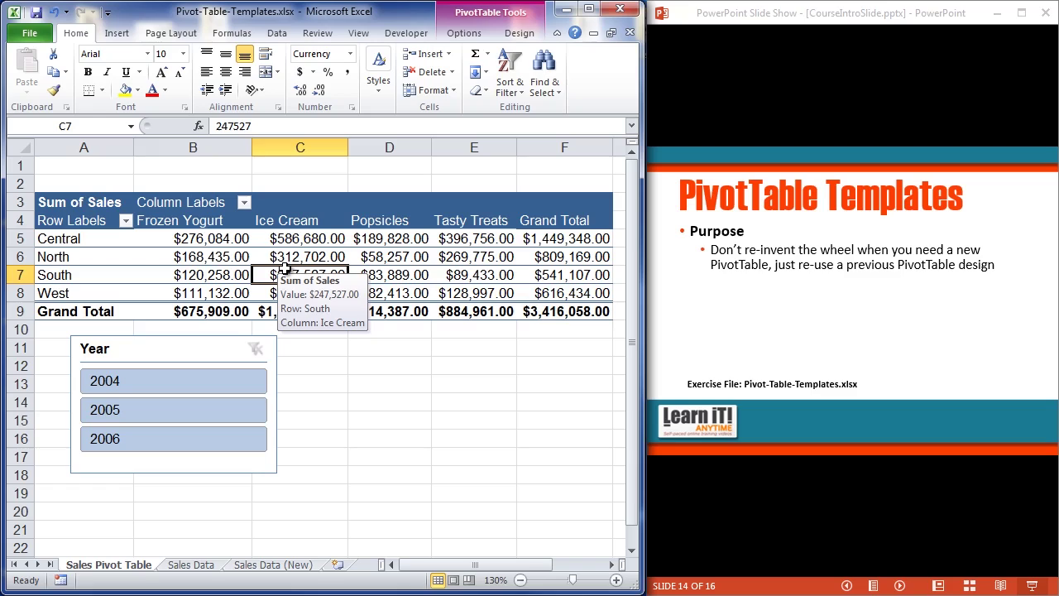
pyautogui.click(462, 34)
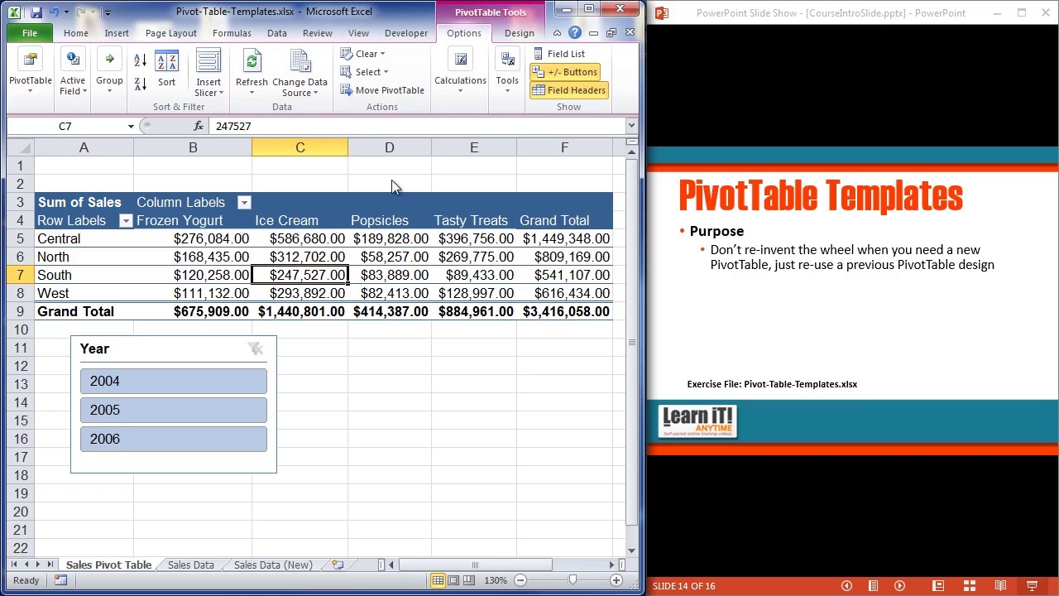
pyautogui.click(308, 94)
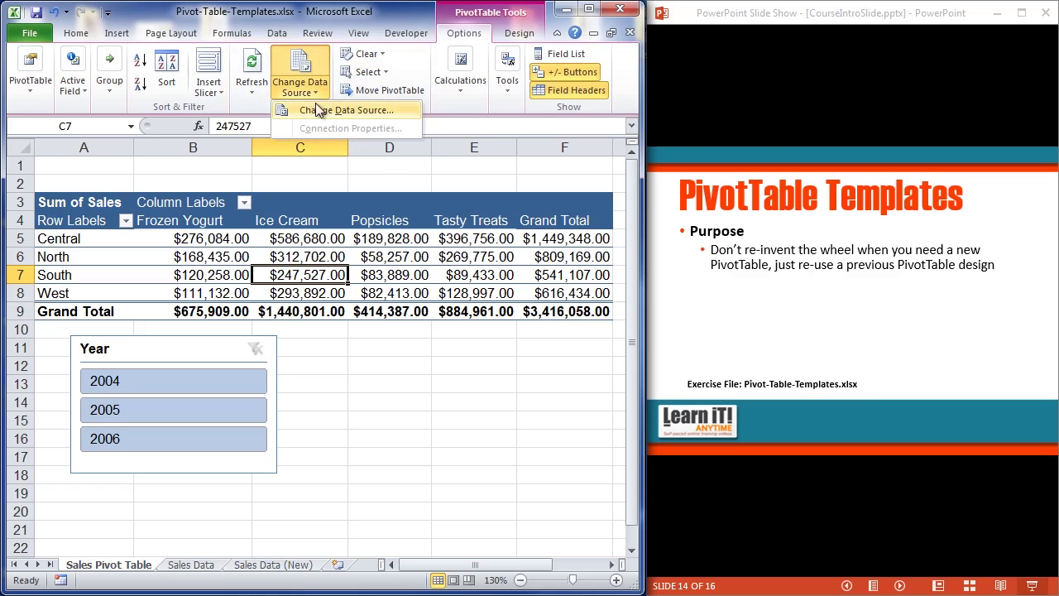
# Point the pivot table's source at 'Sales Data (New)'!$A$1:$H$445, from A1 to the data's end
pyautogui.click(329, 109)
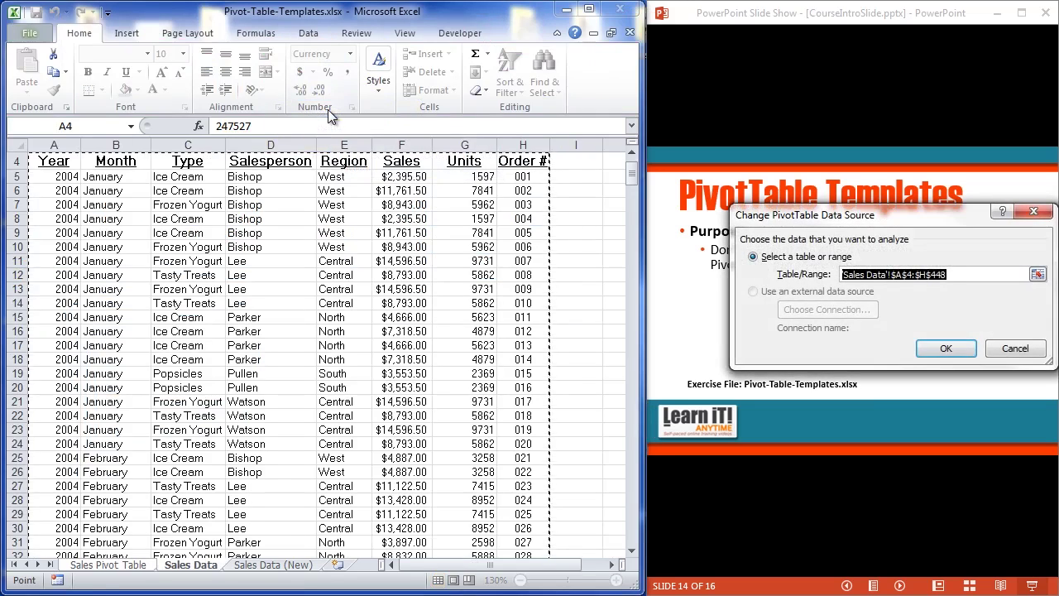
pyautogui.moveTo(781, 214); pyautogui.dragTo(281, 235)
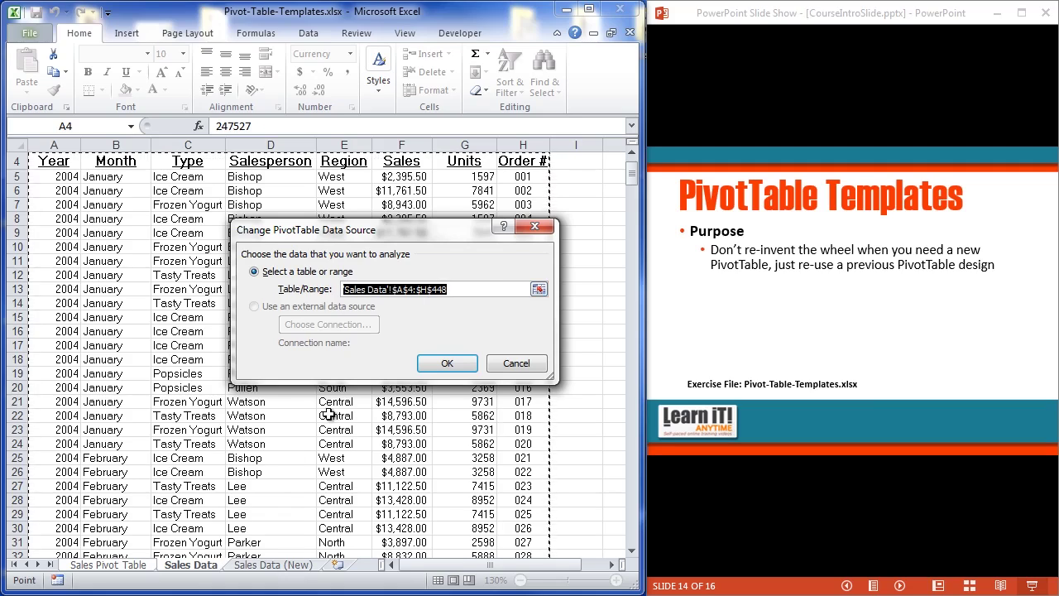
pyautogui.click(261, 571)
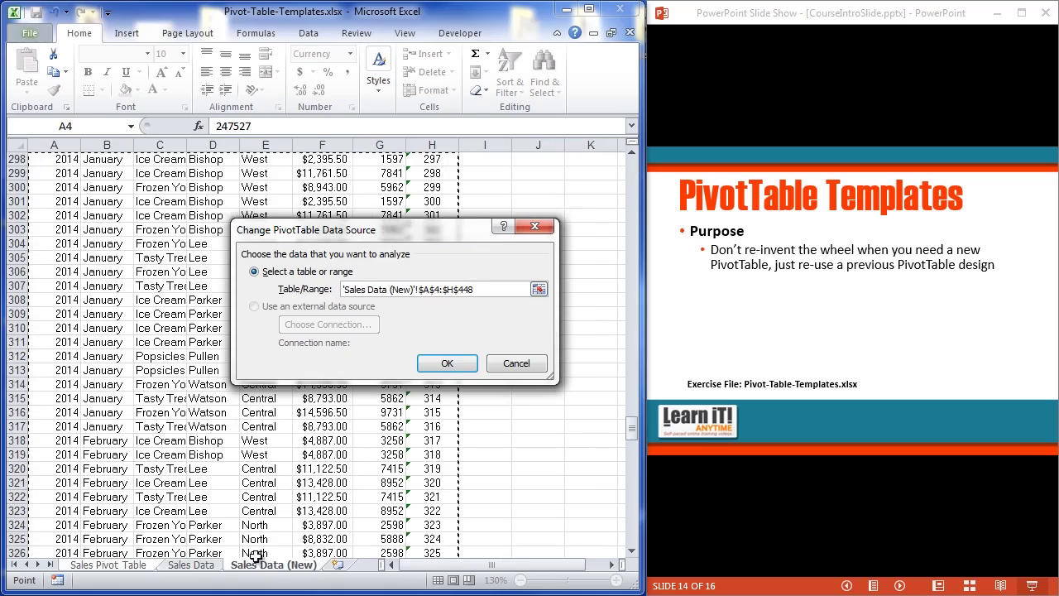
pyautogui.moveTo(636, 432); pyautogui.dragTo(638, 159)
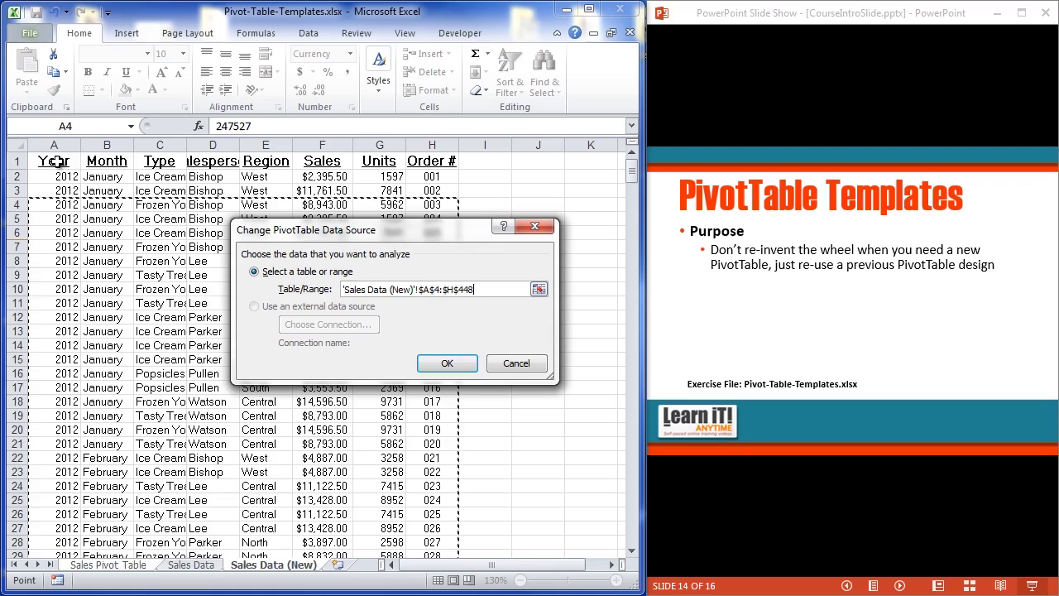
pyautogui.click(55, 162)
pyautogui.hotkey('ctrl', 'shift', 'Down')
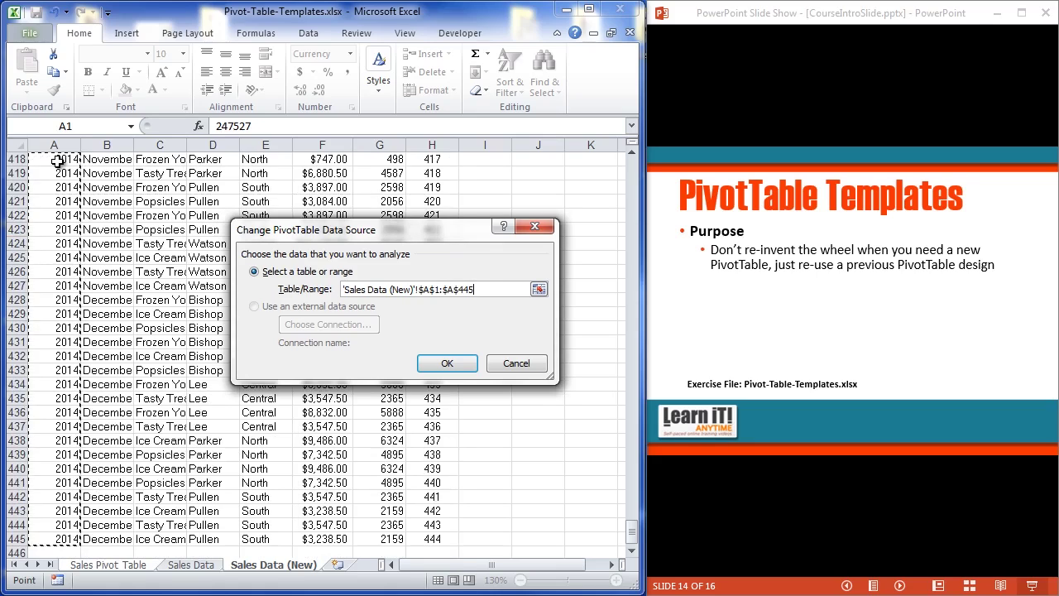
pyautogui.hotkey('ctrl', 'shift', 'Right')
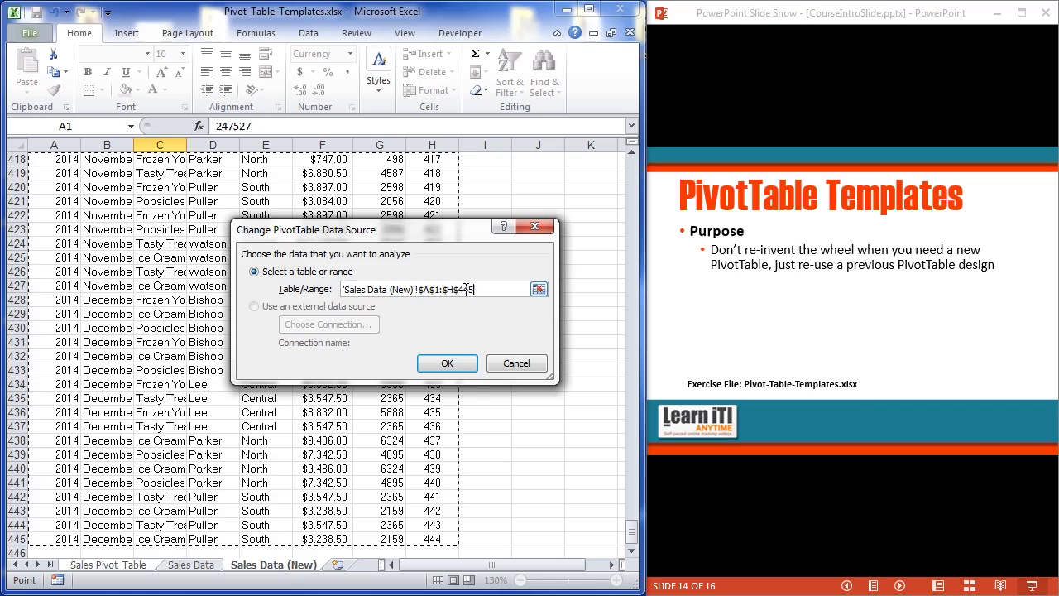
pyautogui.click(447, 365)
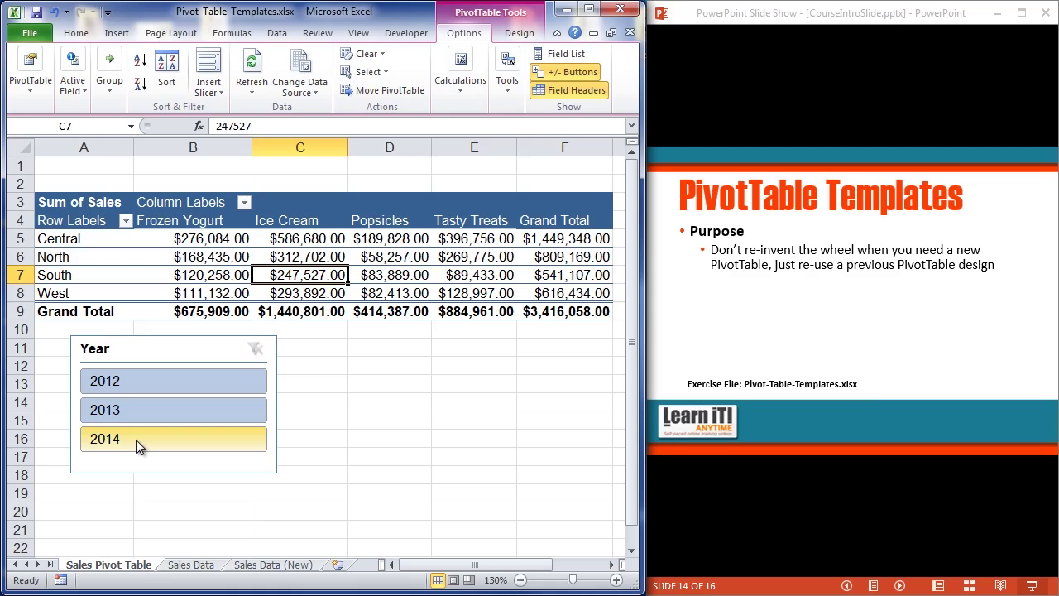
# Select pivot cell C6 and reopen the Change Data Source choices
pyautogui.click(282, 257)
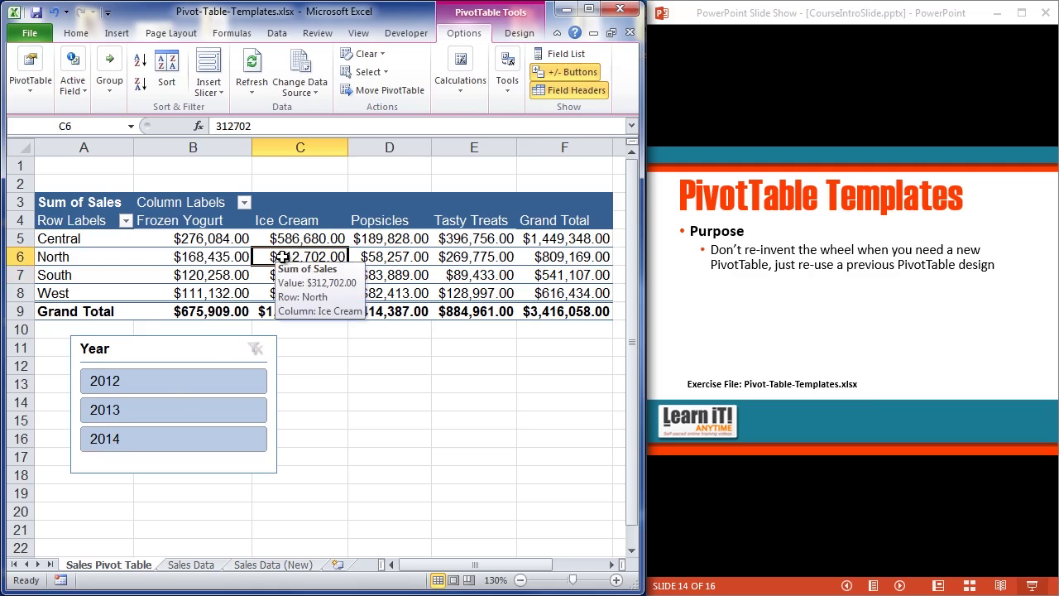
pyautogui.click(307, 95)
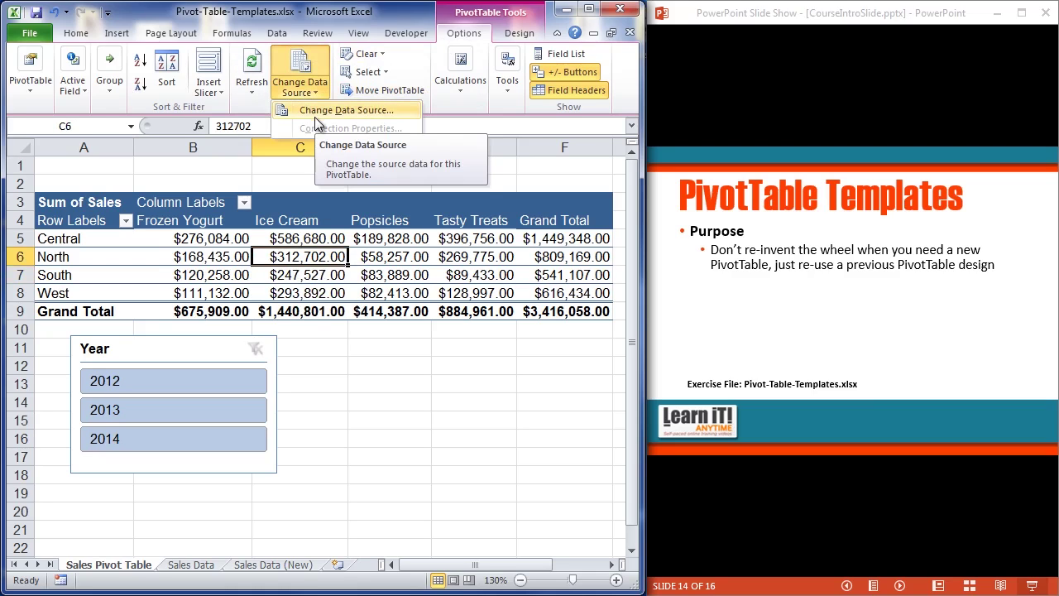